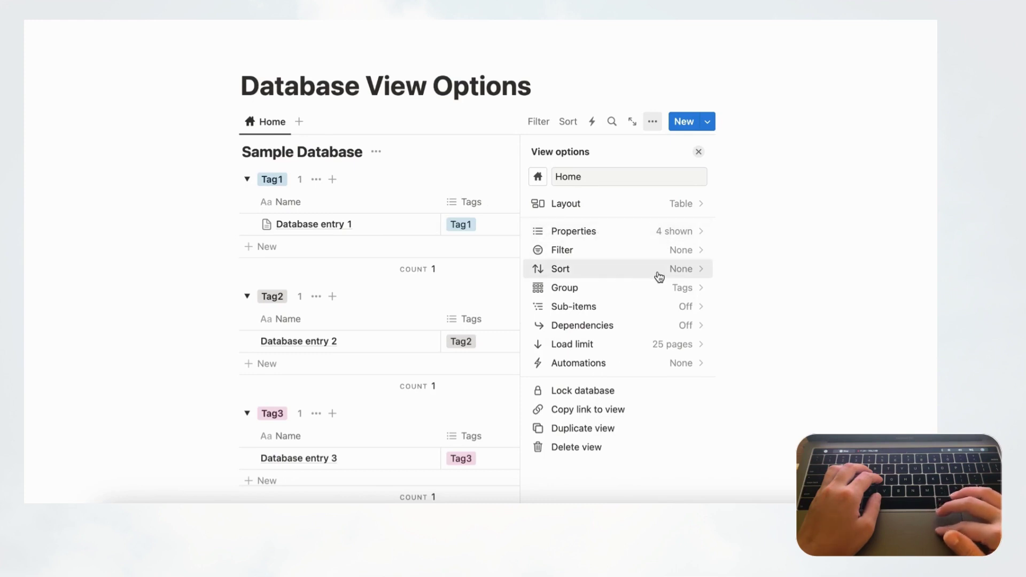
- Filter the table by Status to show only Not started (To-do) entries
click(630, 253)
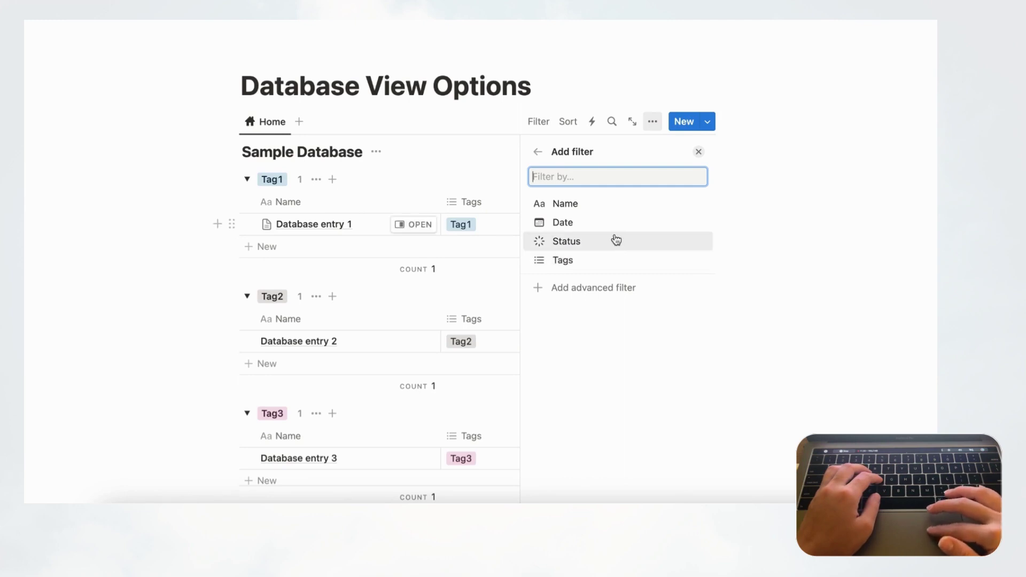
click(573, 247)
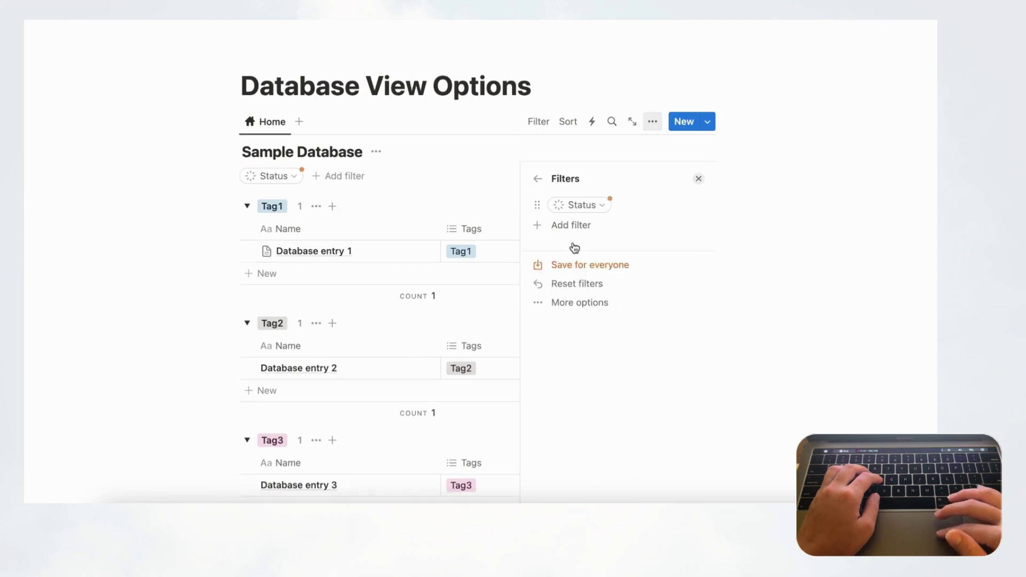
click(514, 265)
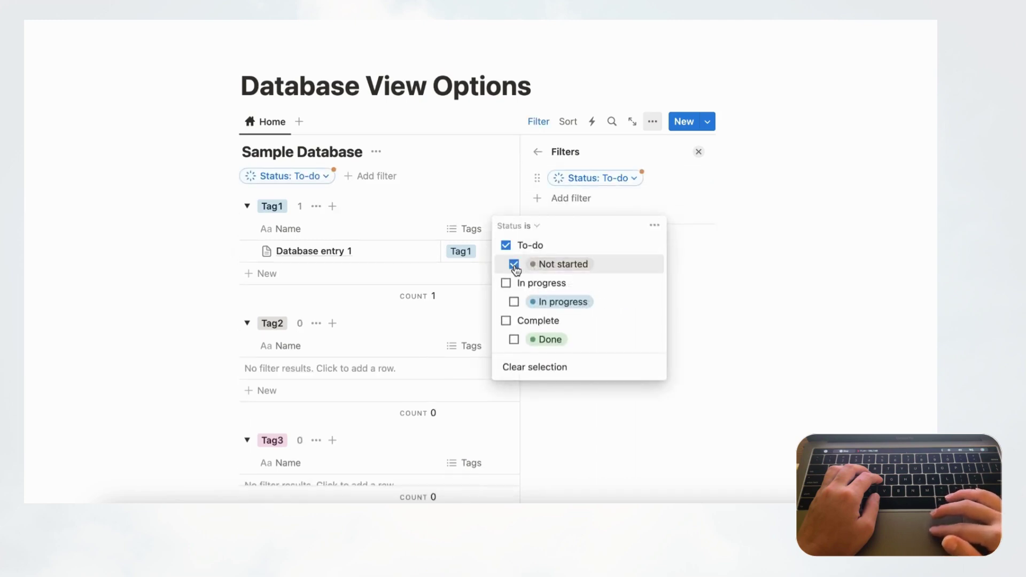
click(700, 153)
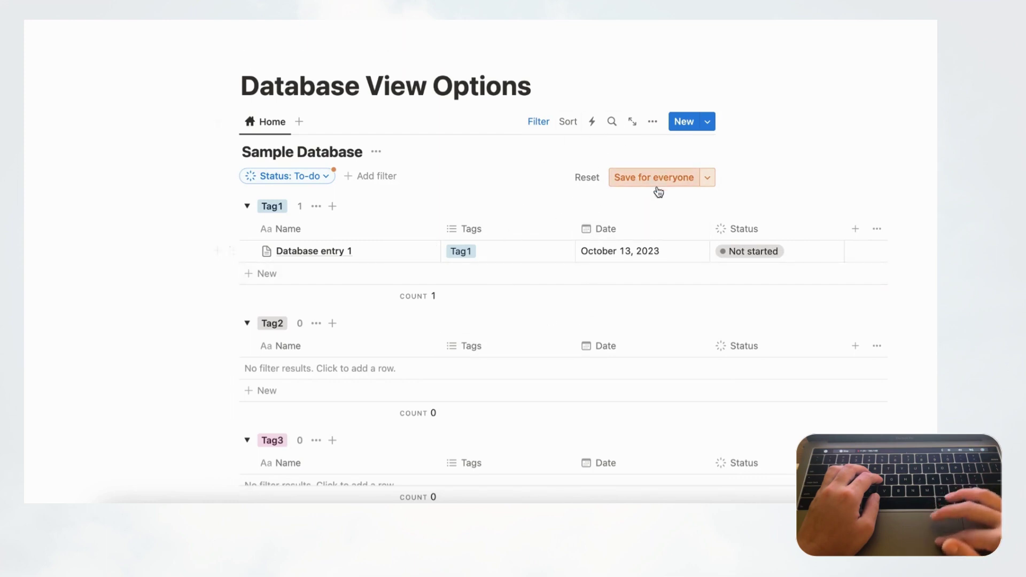
- Reset the view's filters so the Status: To-do filter is cleared
click(653, 123)
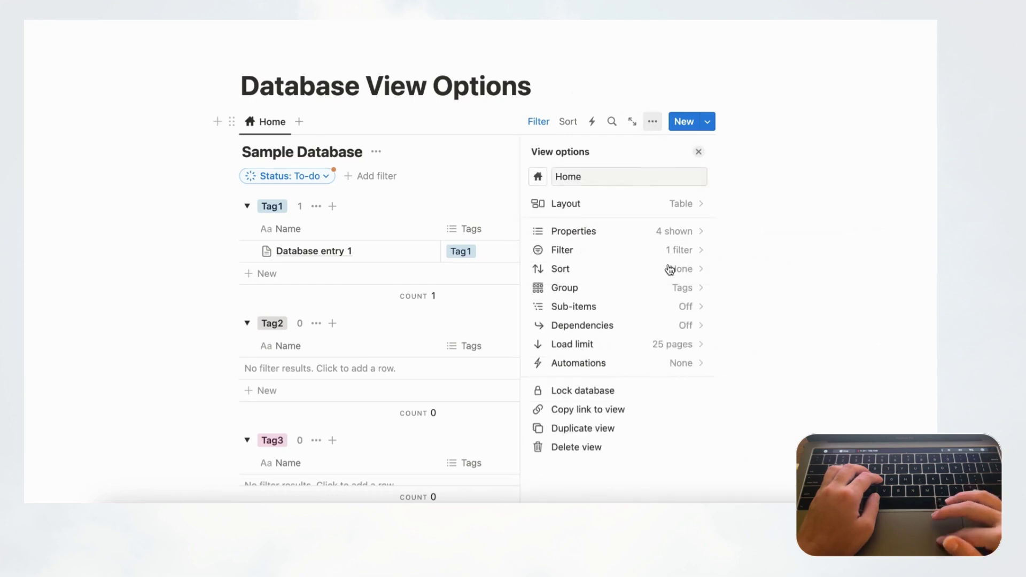
click(678, 251)
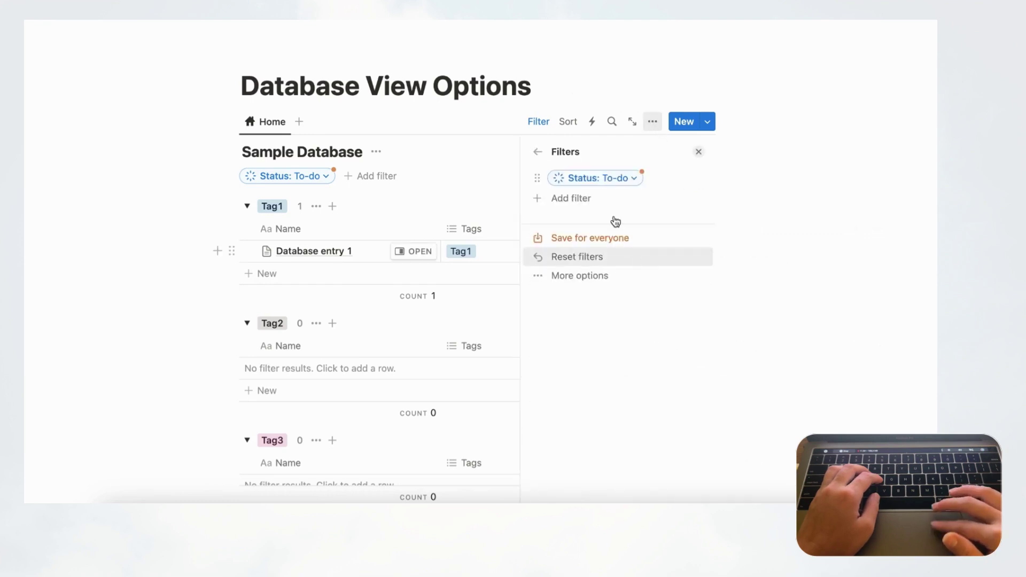
click(588, 261)
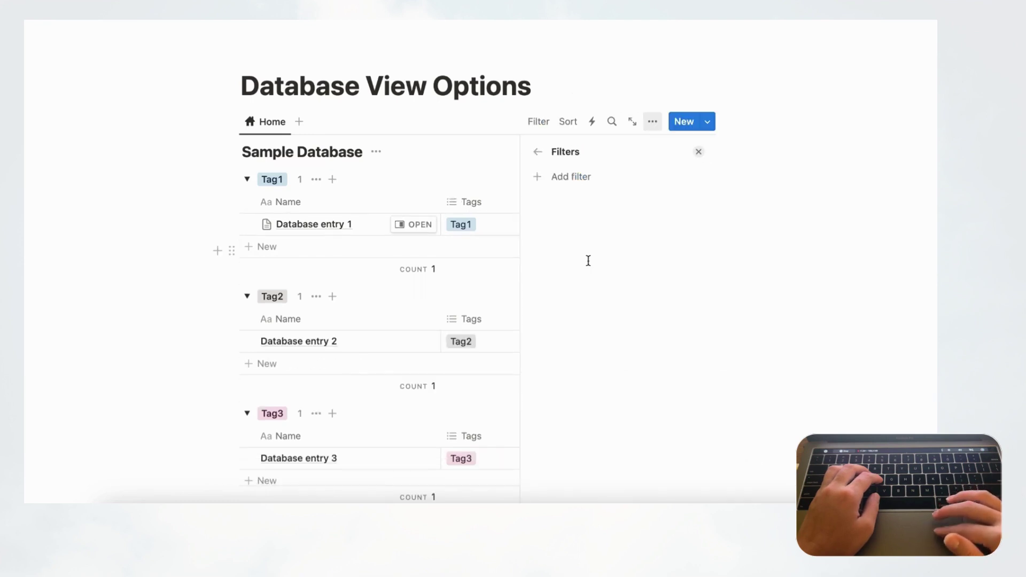
- Back out of Sort without adding one and show the Tags grouping settings
click(538, 152)
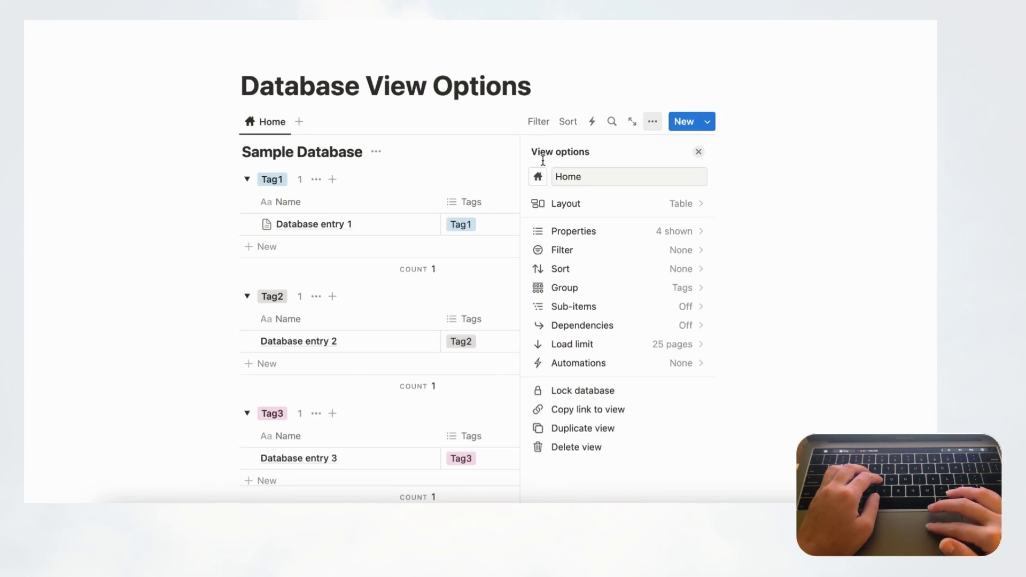
click(605, 270)
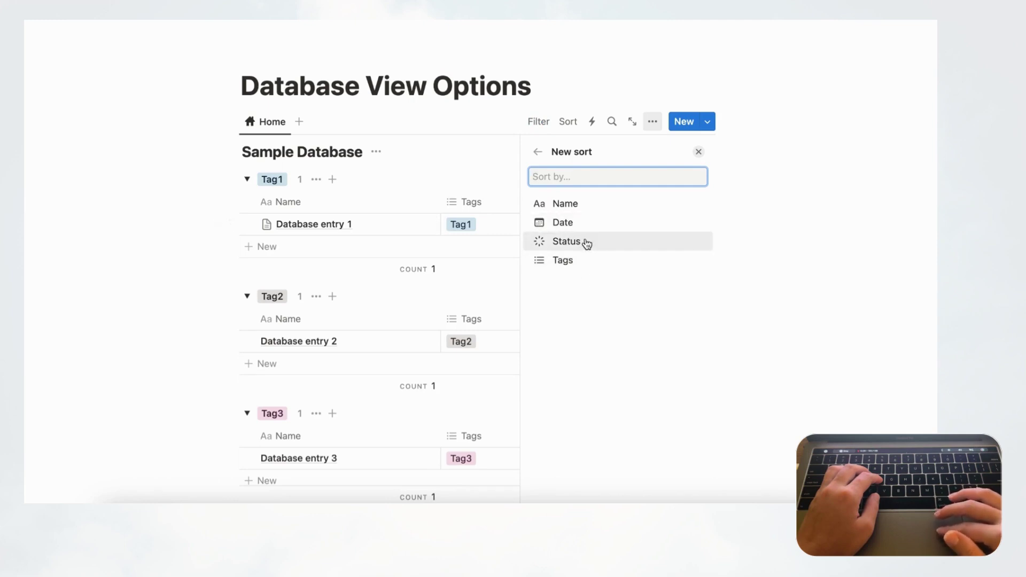
click(538, 152)
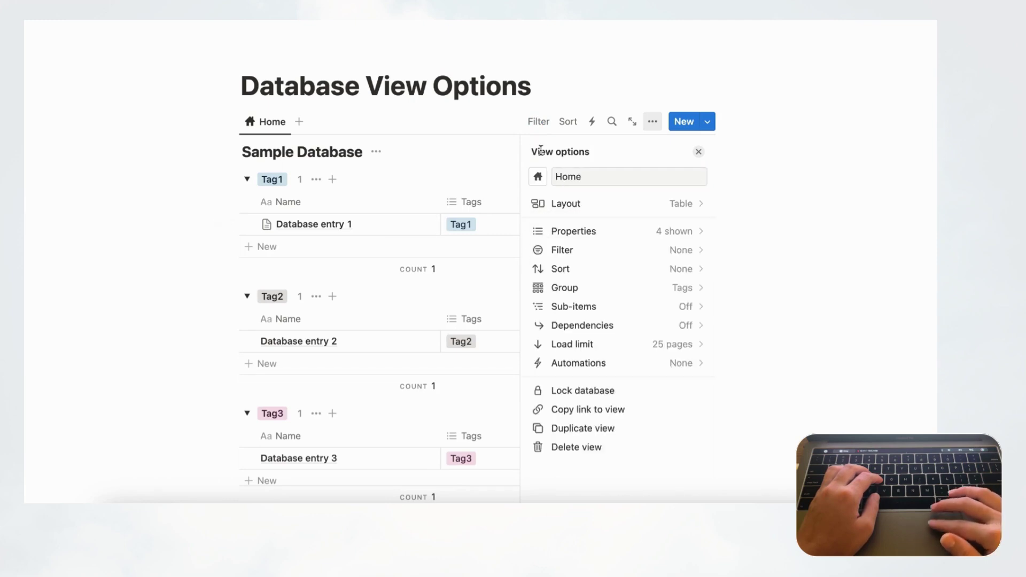
click(611, 289)
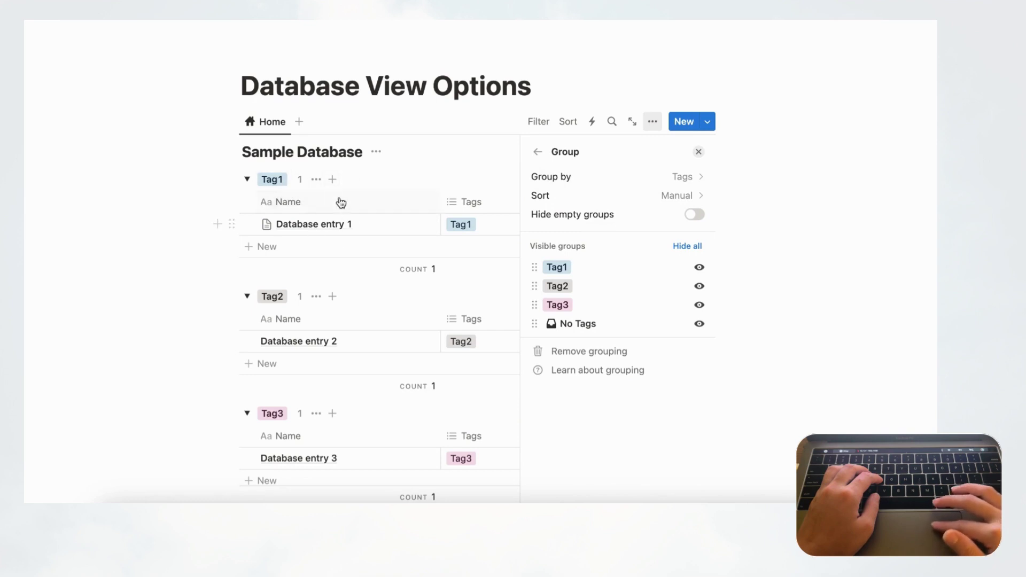
- Collapse the Tag2 and Tag3 groups while keeping Tag1 expanded
click(247, 179)
click(248, 215)
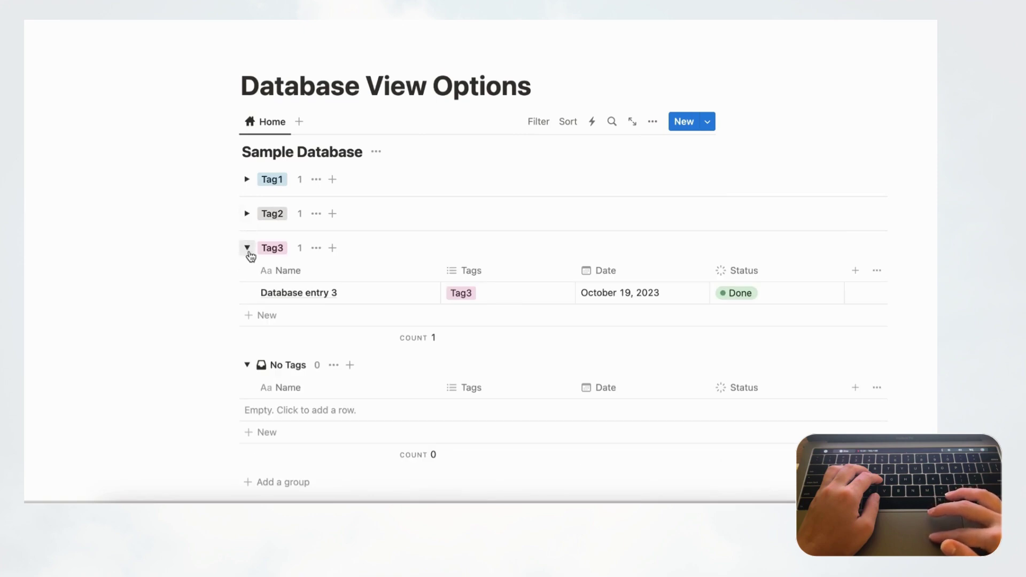
click(248, 249)
click(246, 179)
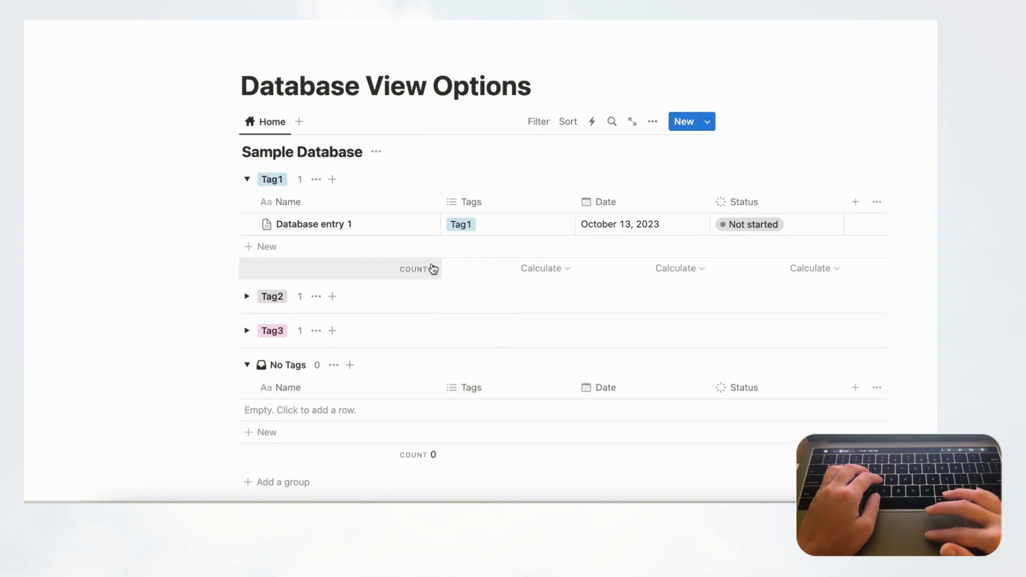
click(653, 123)
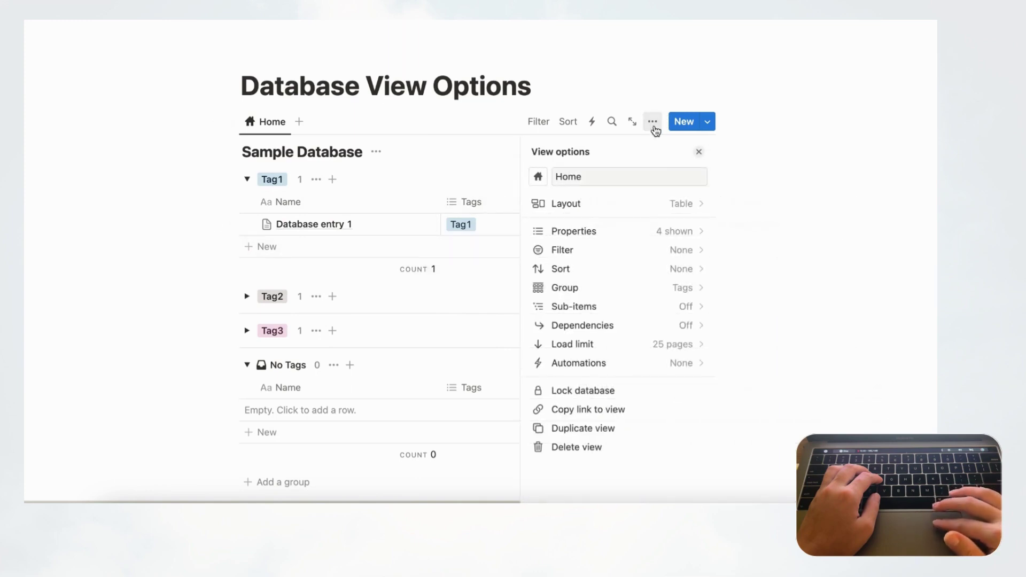
- Keep grouping by Tags and order the groups reverse alphabetically
click(671, 294)
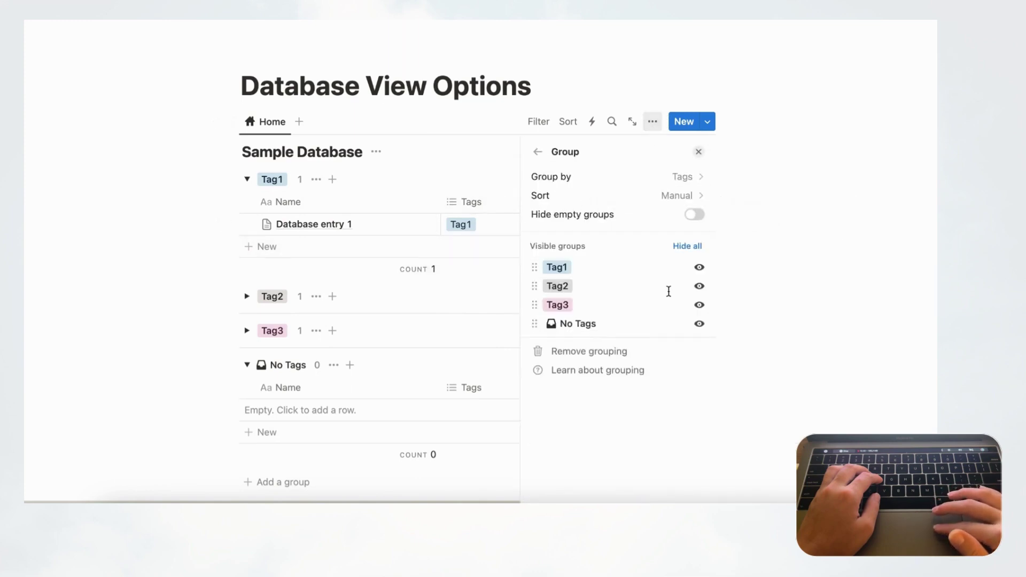
click(685, 179)
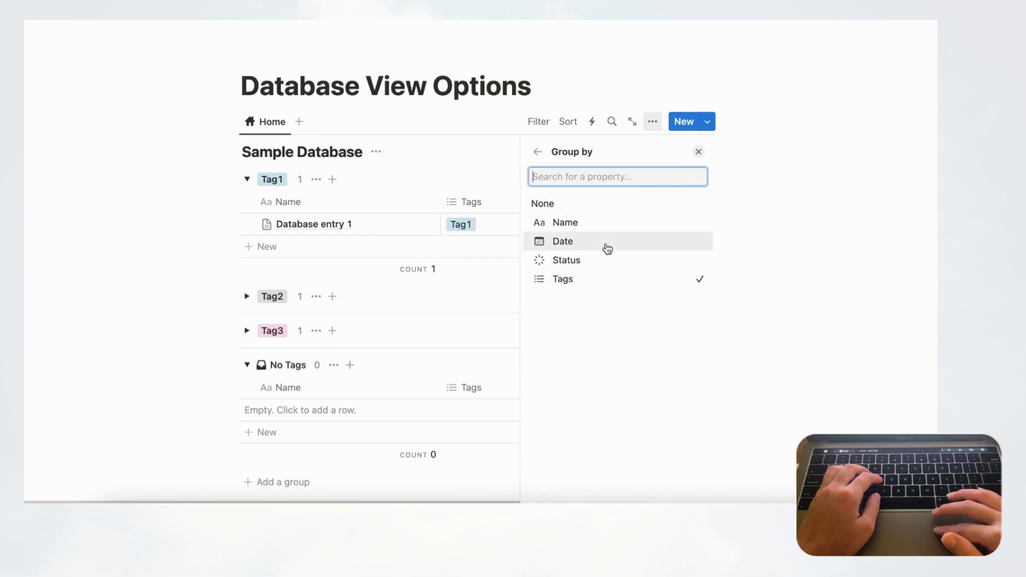
click(539, 152)
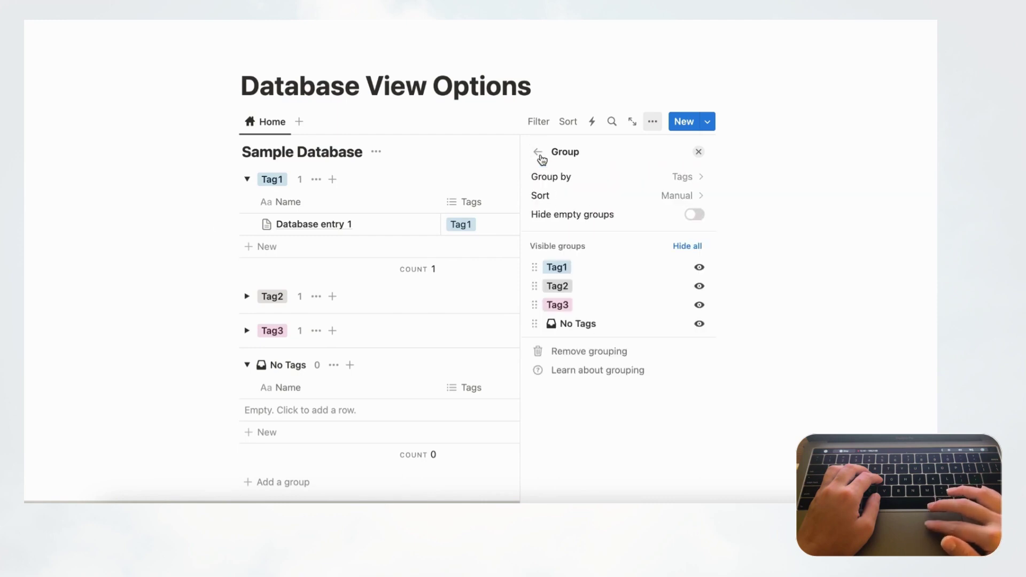
click(649, 200)
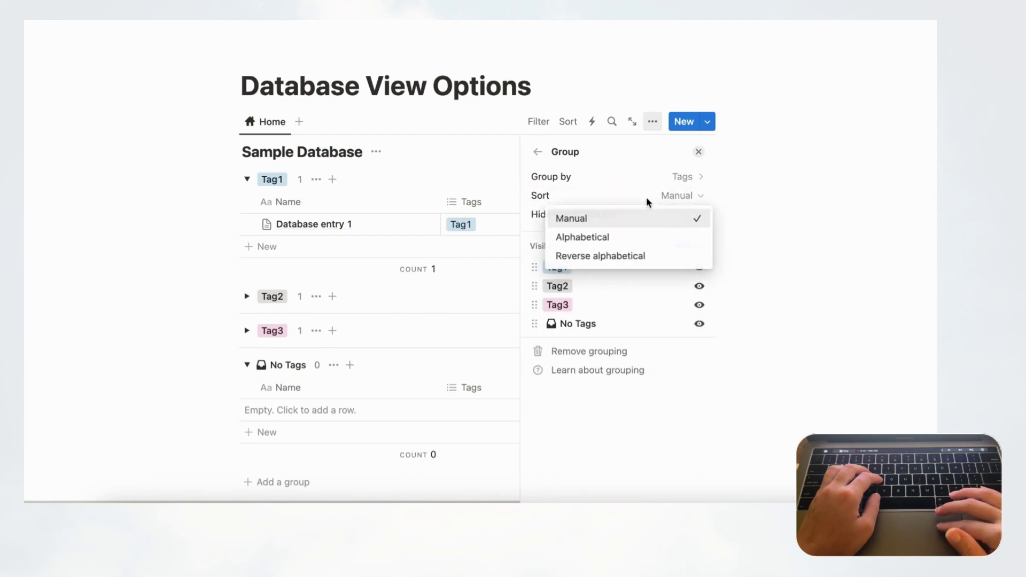
click(634, 258)
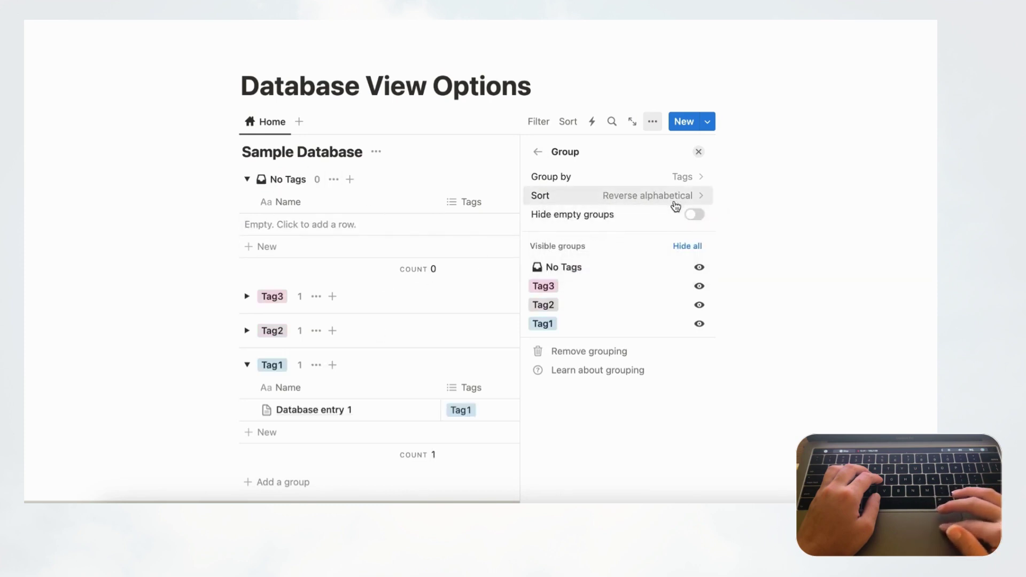
- Toggle Hide empty groups on and off, then remove grouping from the table
click(698, 217)
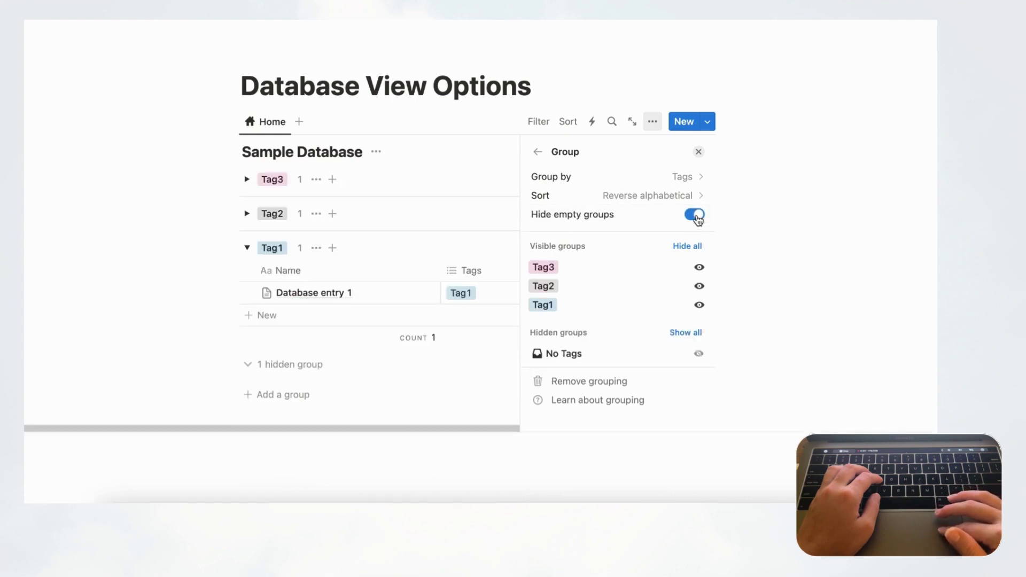
click(695, 216)
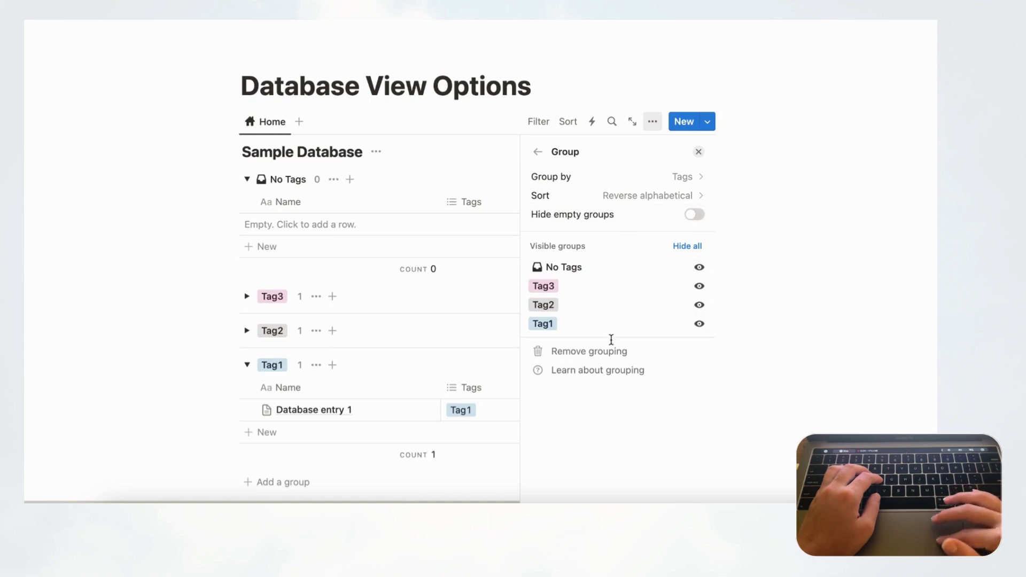
click(600, 353)
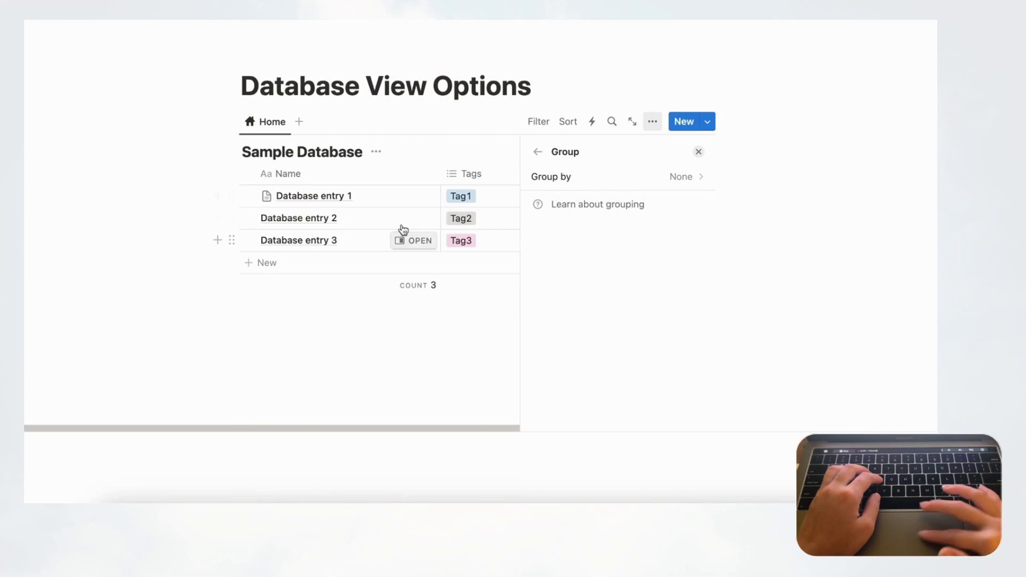
- Turn on sub-items in the Sample Database view options
click(539, 153)
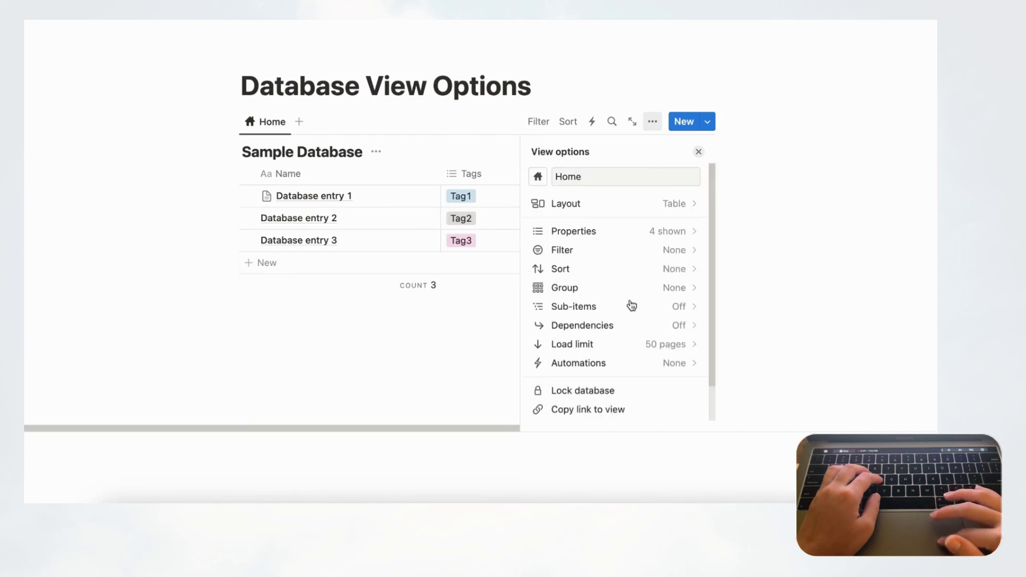
scroll(631, 305, down, 2)
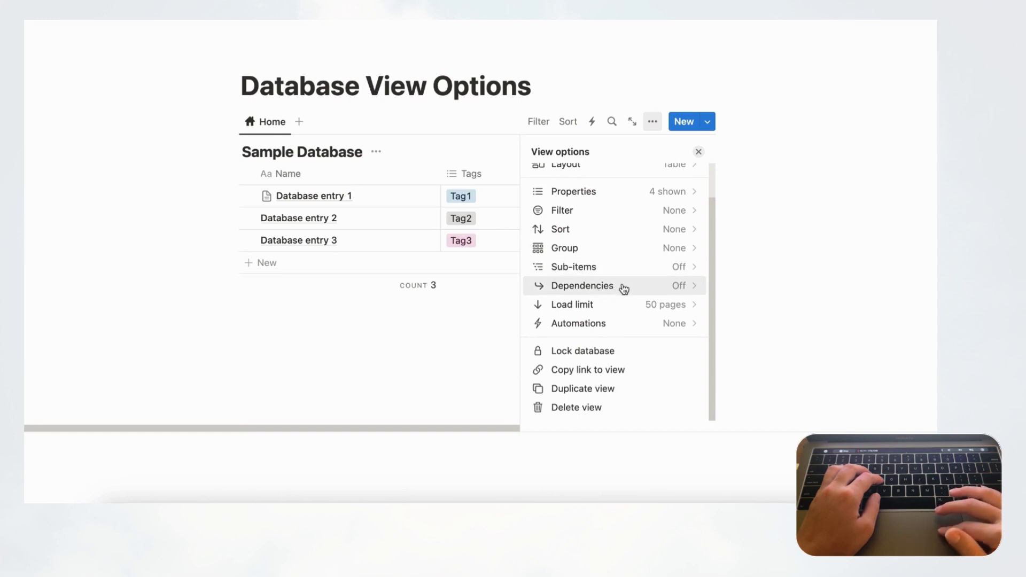
click(685, 274)
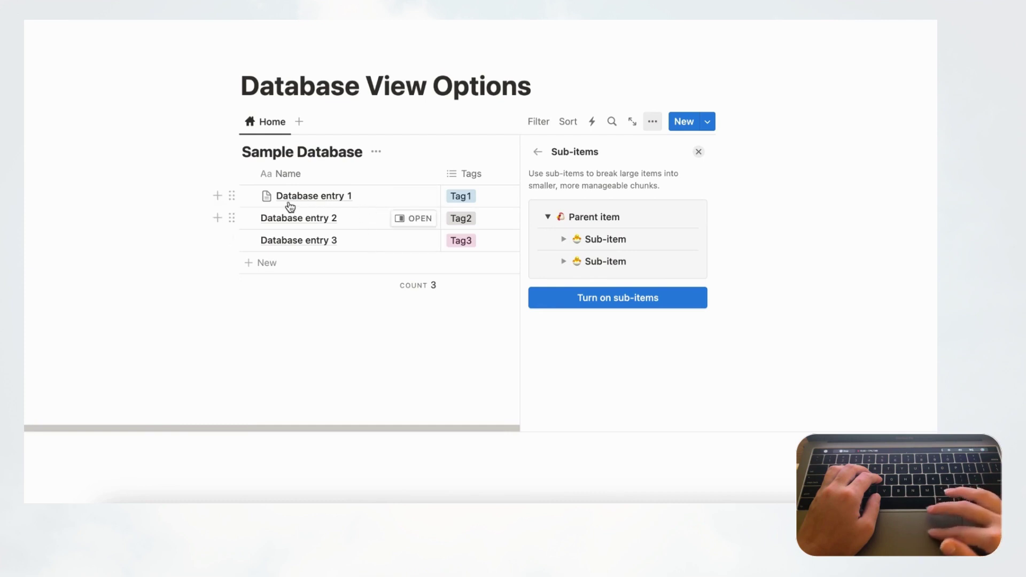
click(637, 303)
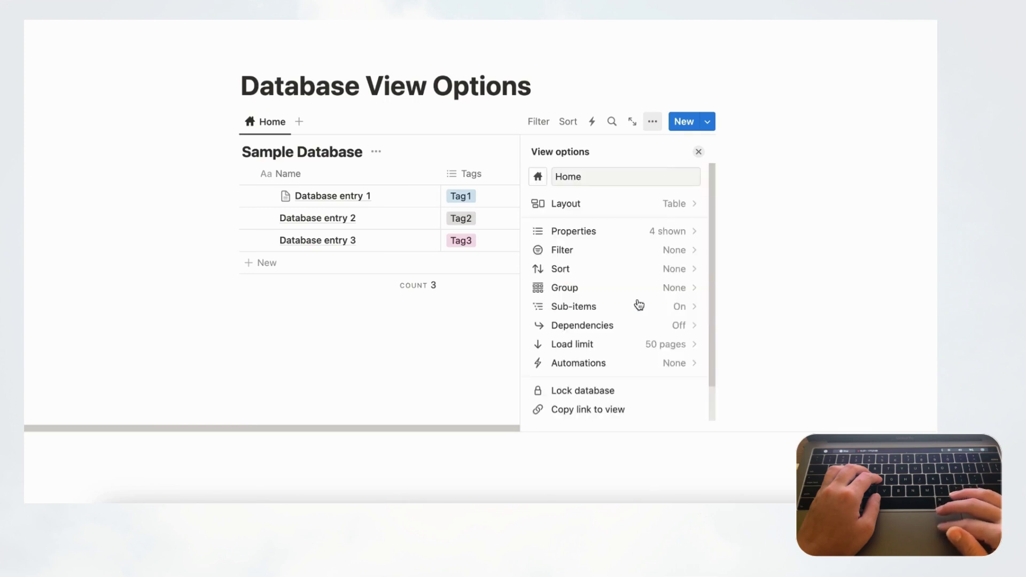
- Add a sub-item named 'Sub database entry' under Database entry 1
click(267, 197)
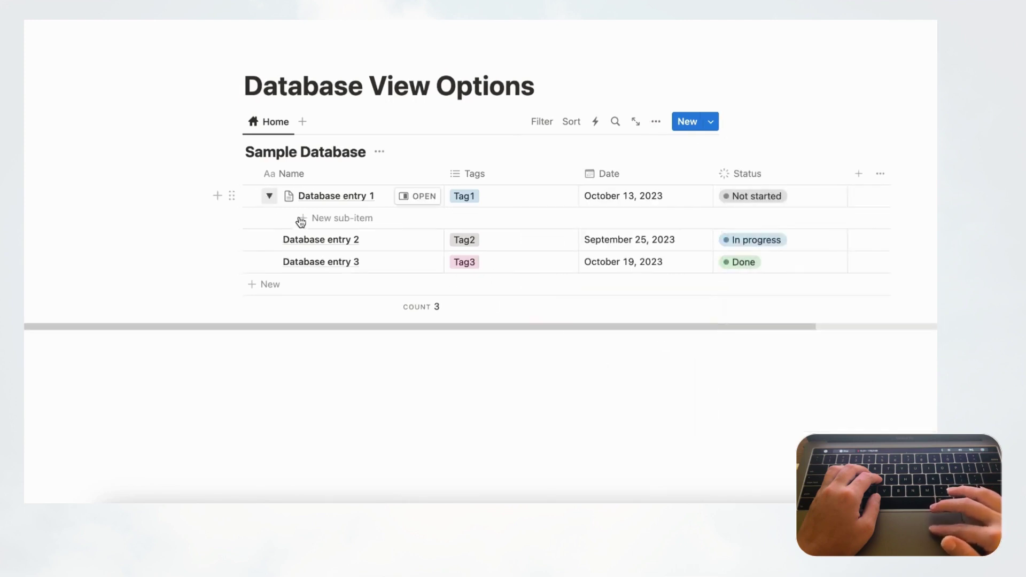
click(330, 219)
text(S)
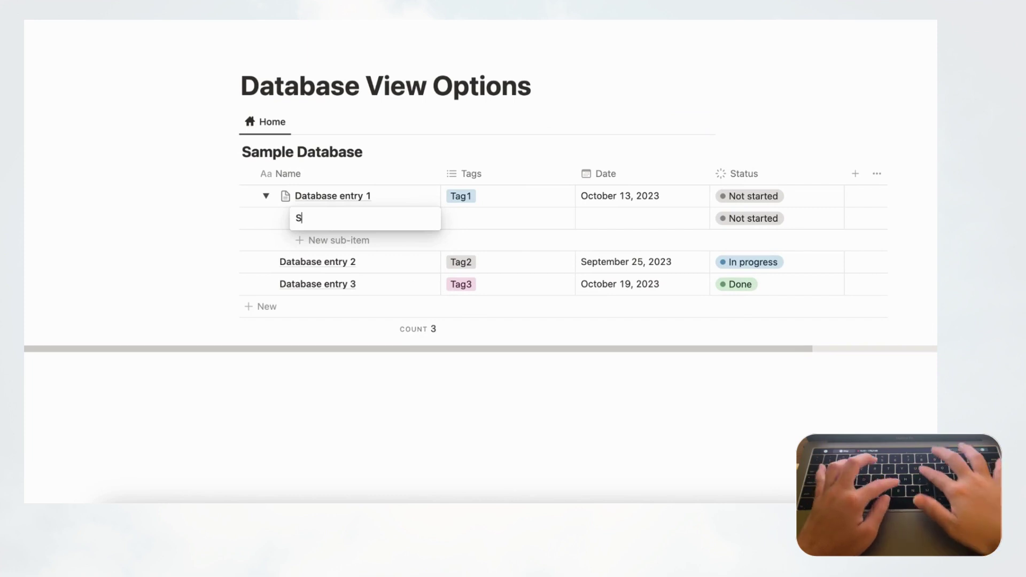
text(ub database entry)
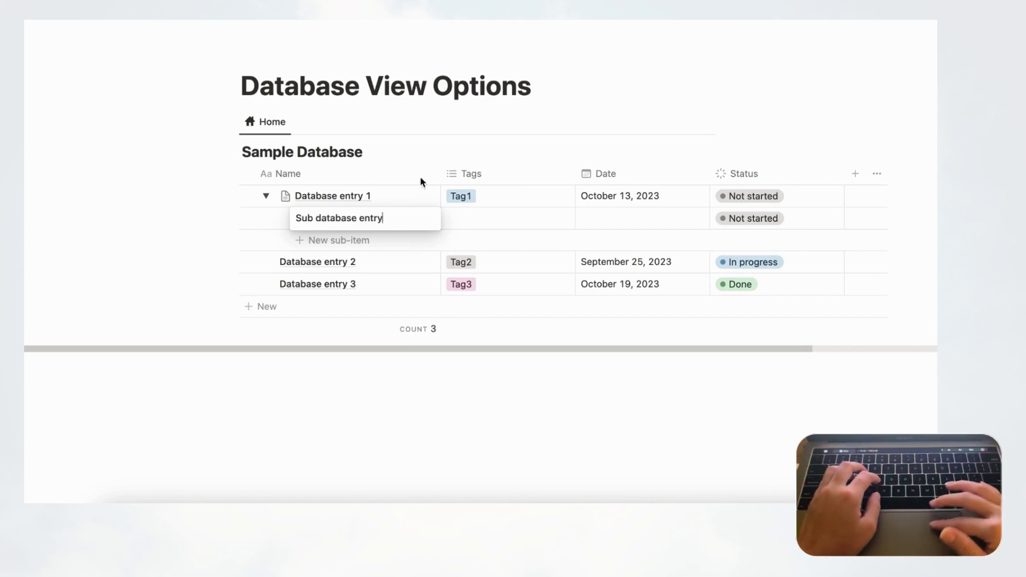
key(Return)
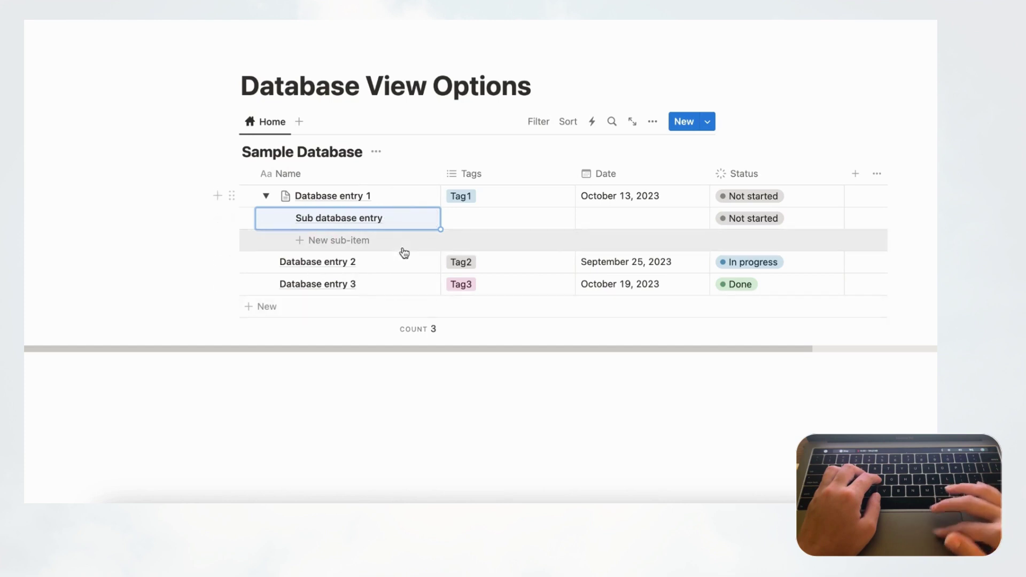
click(652, 121)
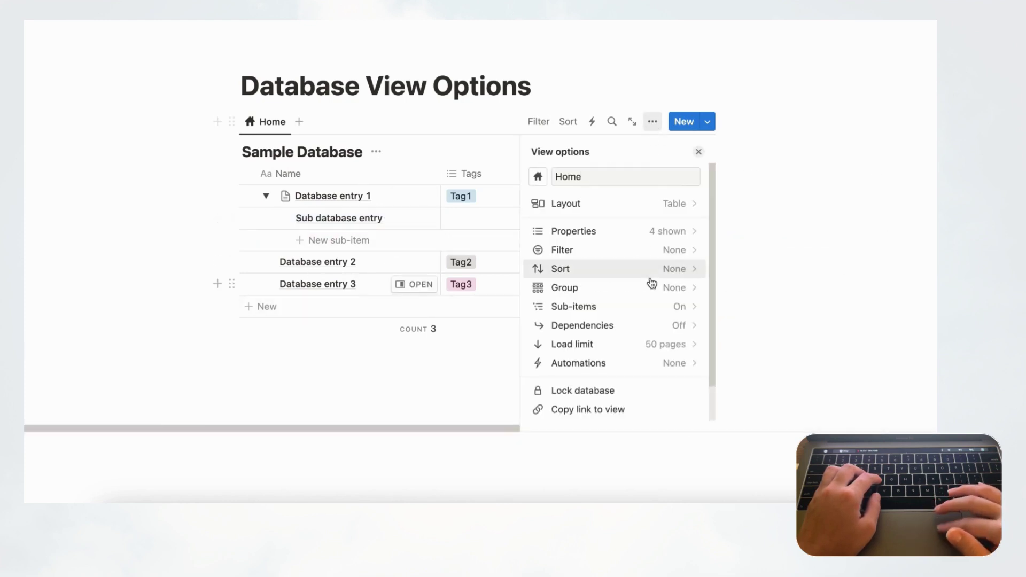
- Turn off and delete sub-items, leaving 'Sub database entry' as a regular fourth row
click(679, 294)
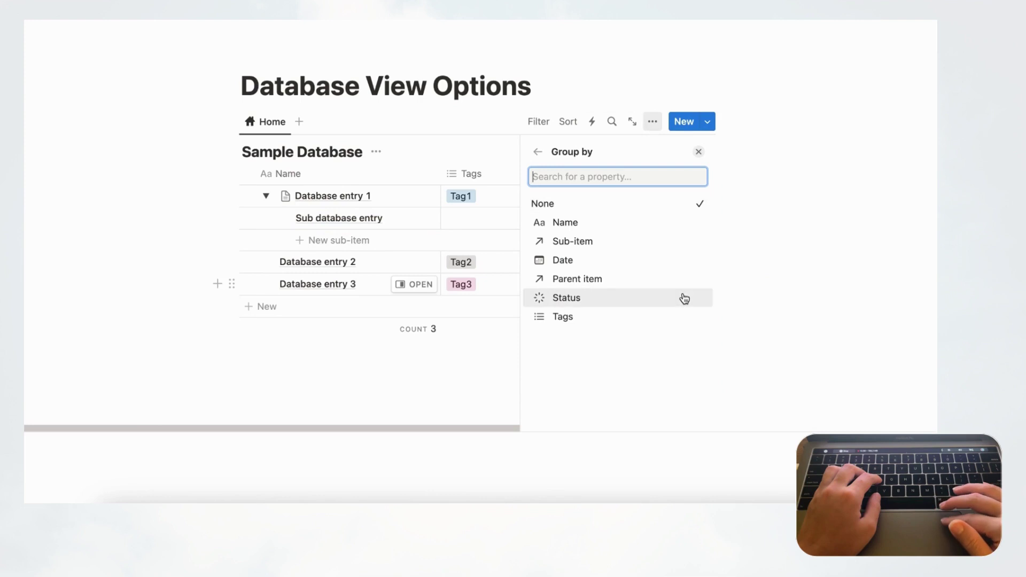
click(538, 152)
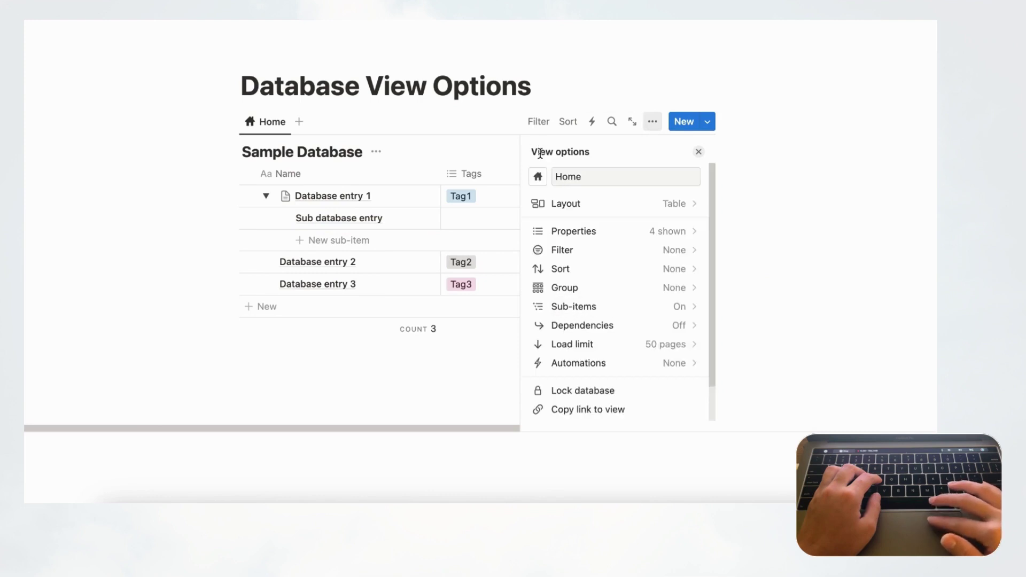
click(672, 306)
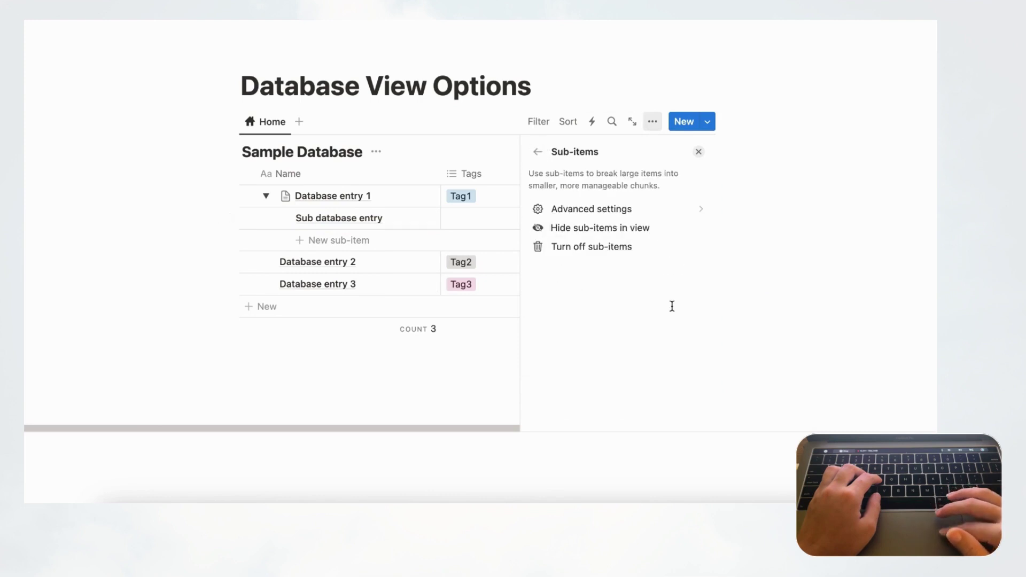
click(598, 250)
click(502, 267)
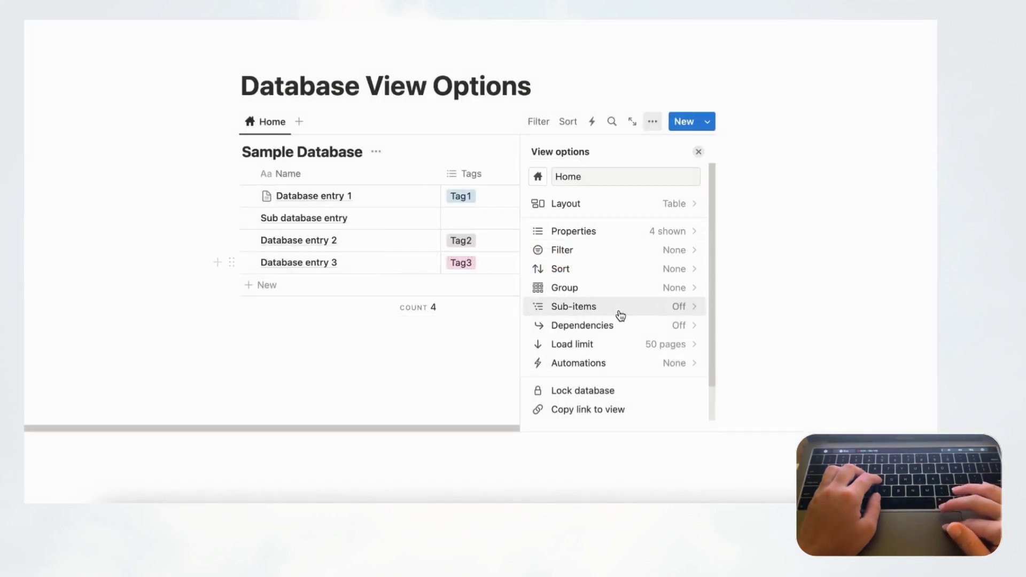
click(640, 328)
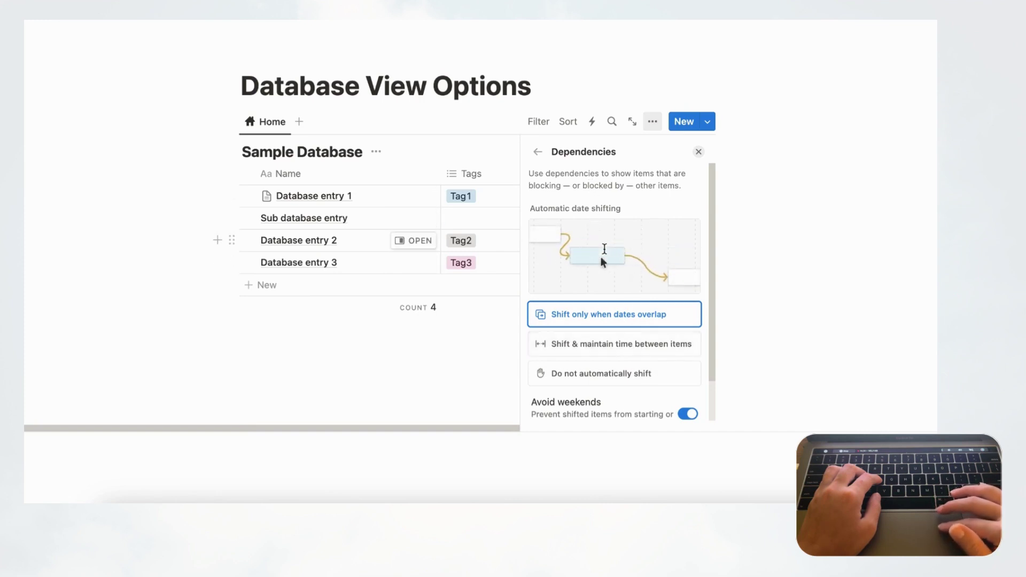
click(537, 152)
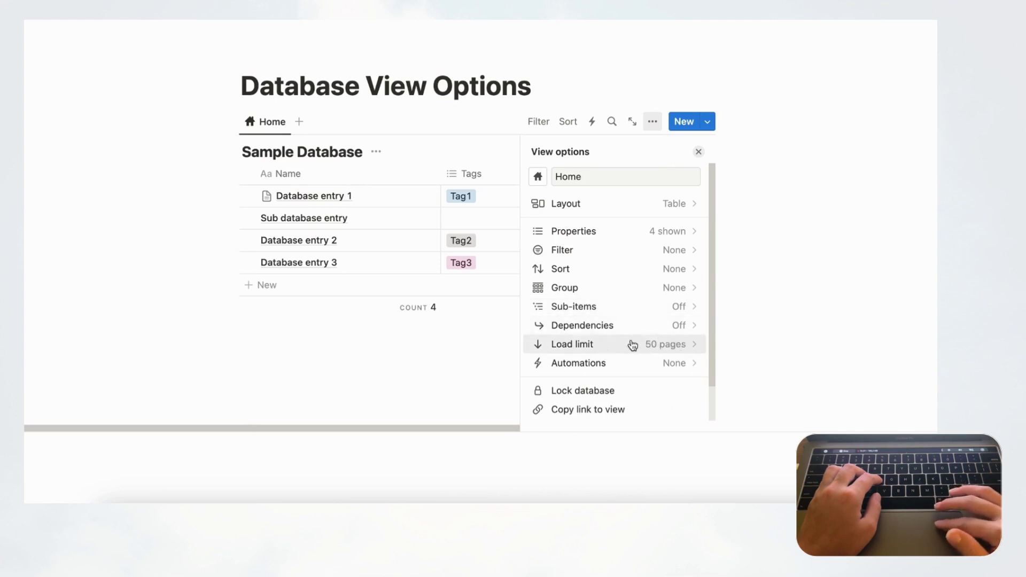
- Set the view's load limit to 10 pages instead of 50
click(683, 346)
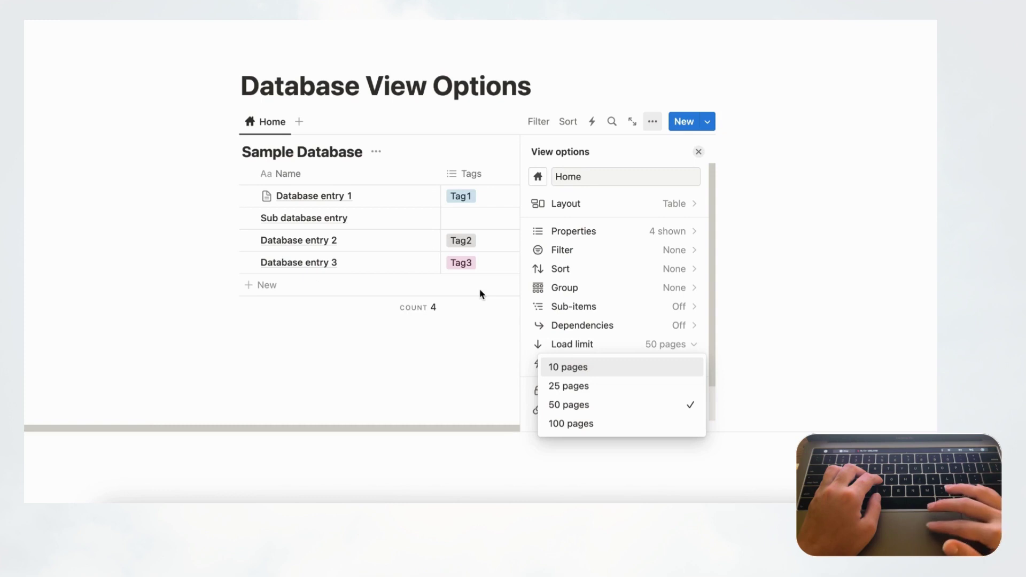
click(614, 374)
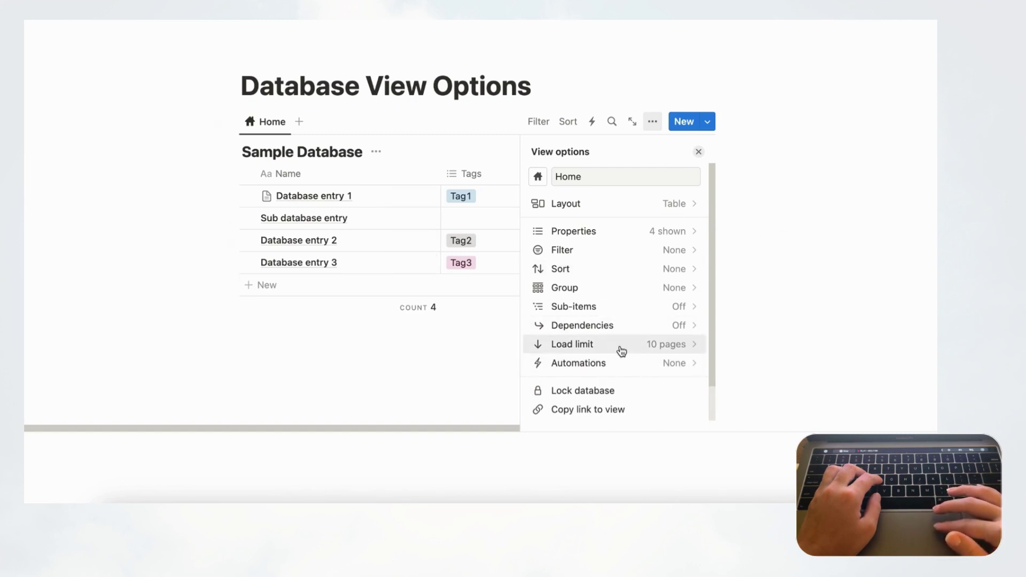
click(682, 351)
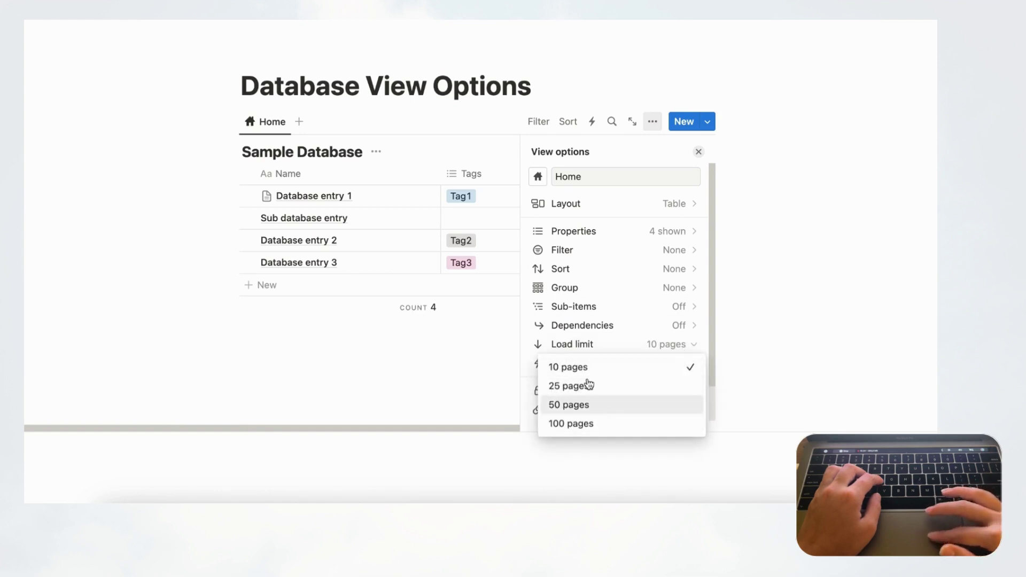
click(594, 347)
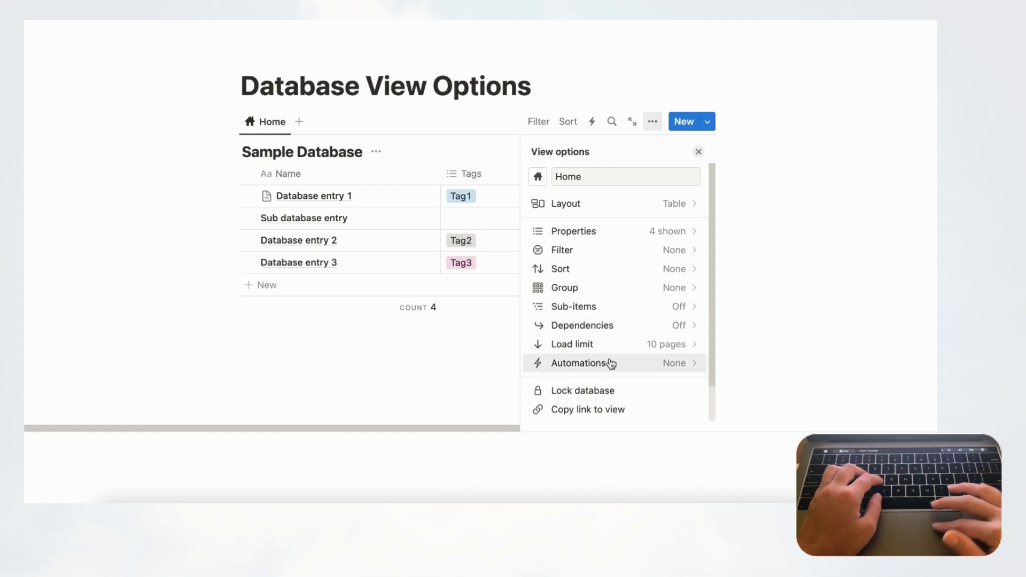
- Lock the Sample Database so its structure and views can't be changed
scroll(601, 394, down, 2)
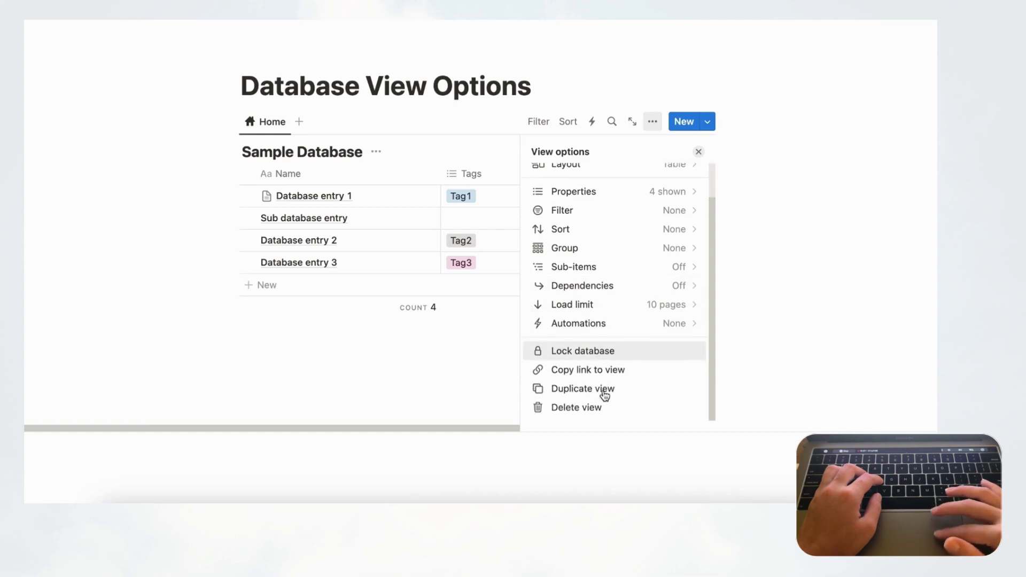
click(600, 357)
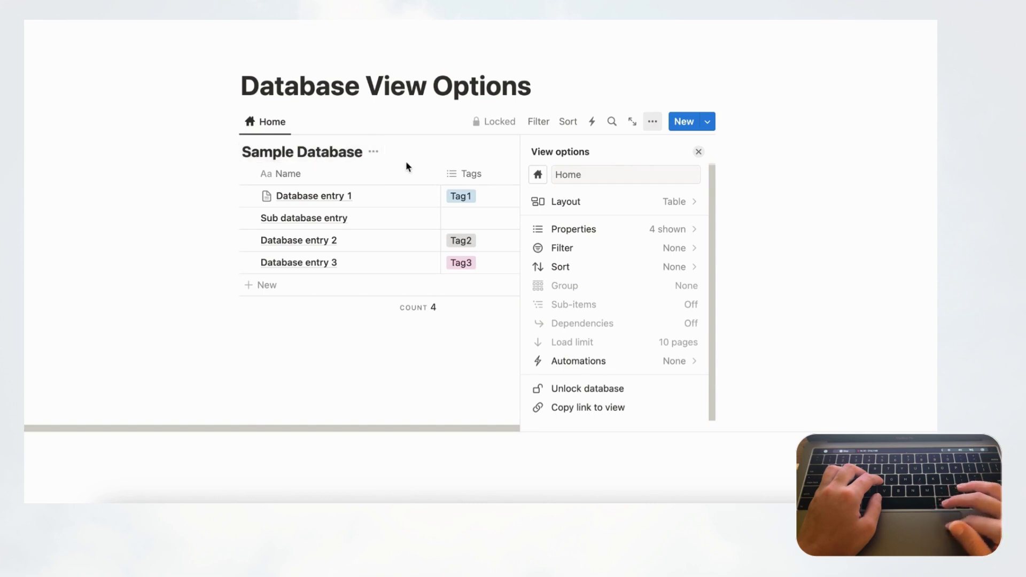
scroll(414, 197, right, 6)
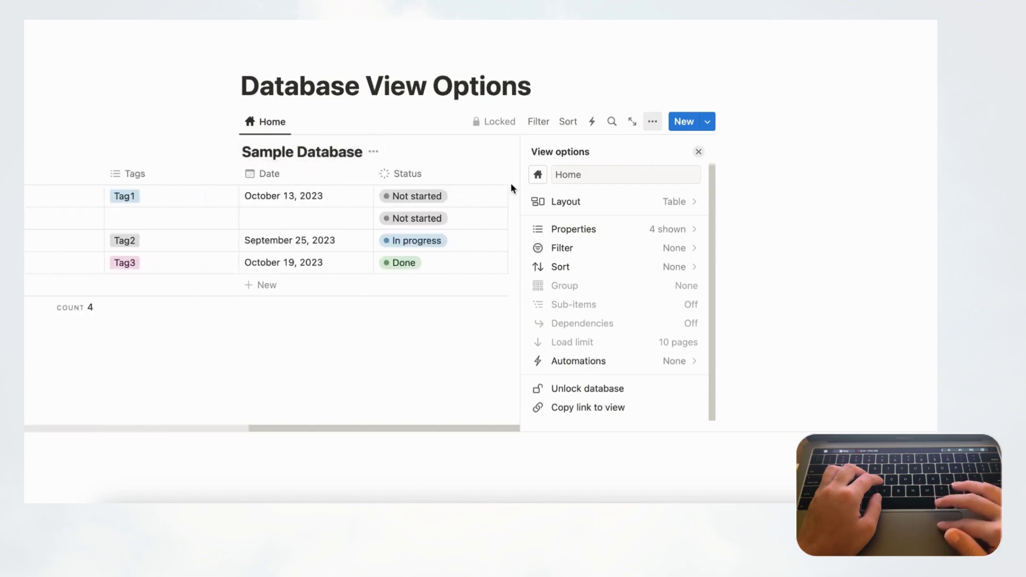
scroll(407, 214, left, 6)
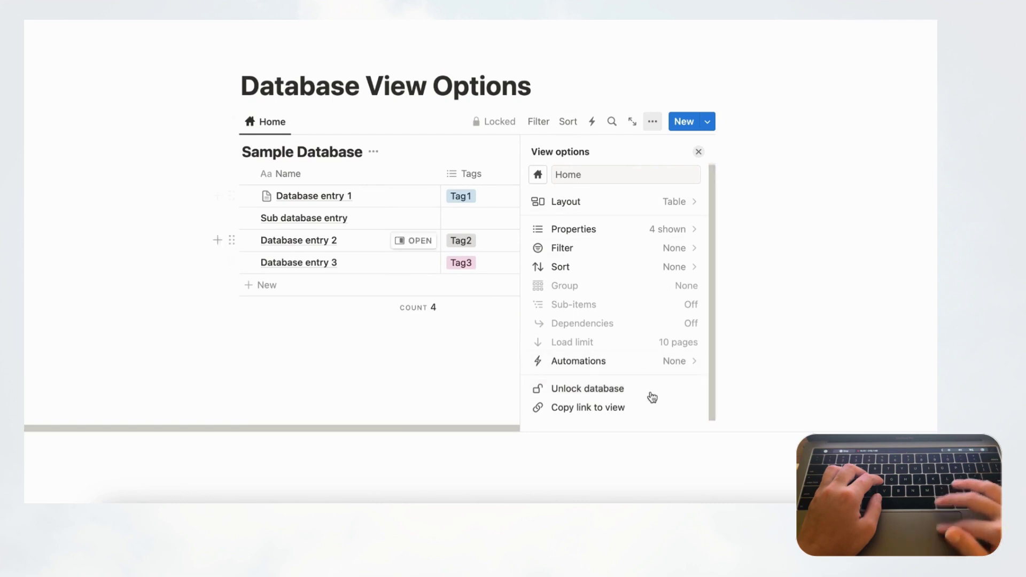
- Unlock the database, copy the Home view link, and duplicate Home into Home (1)
click(600, 390)
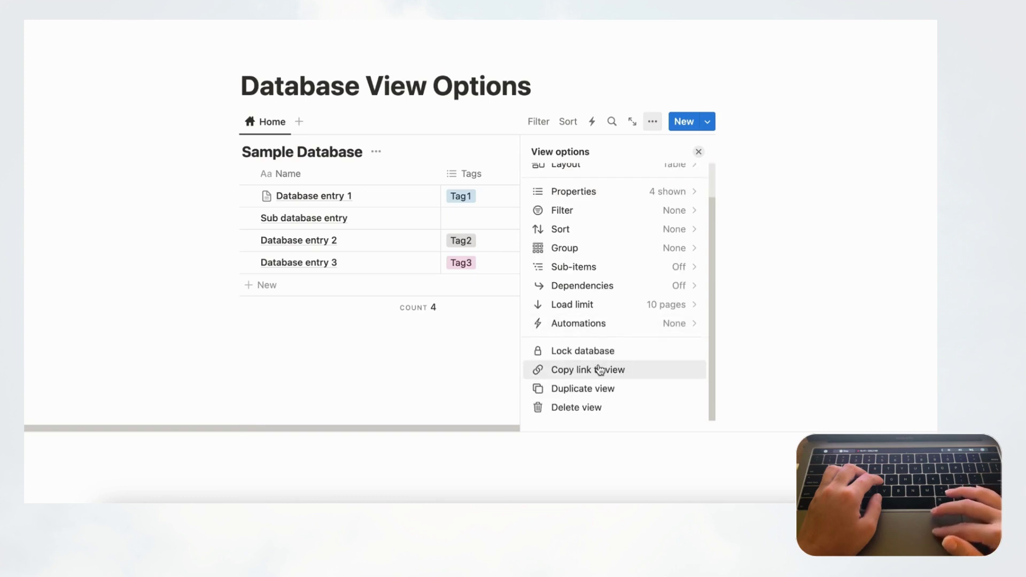
click(585, 375)
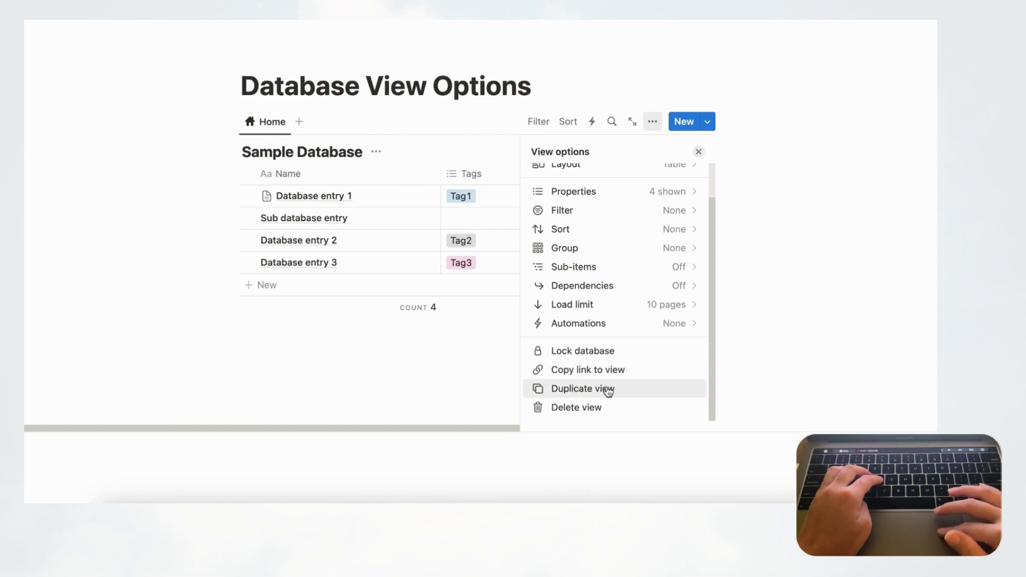
click(579, 390)
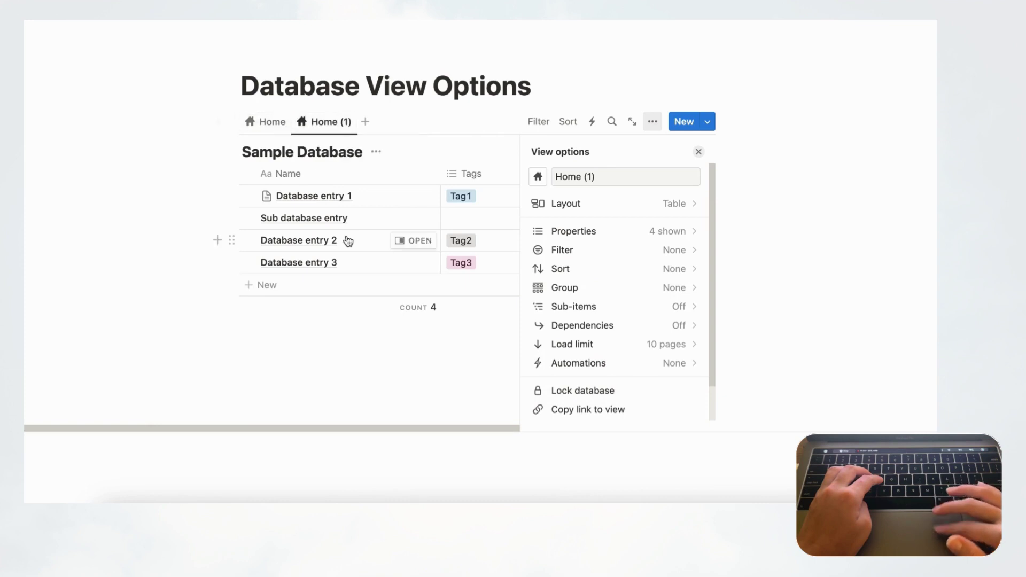
- Delete the duplicated Home (1) view and confirm the deletion
scroll(603, 412, down, 2)
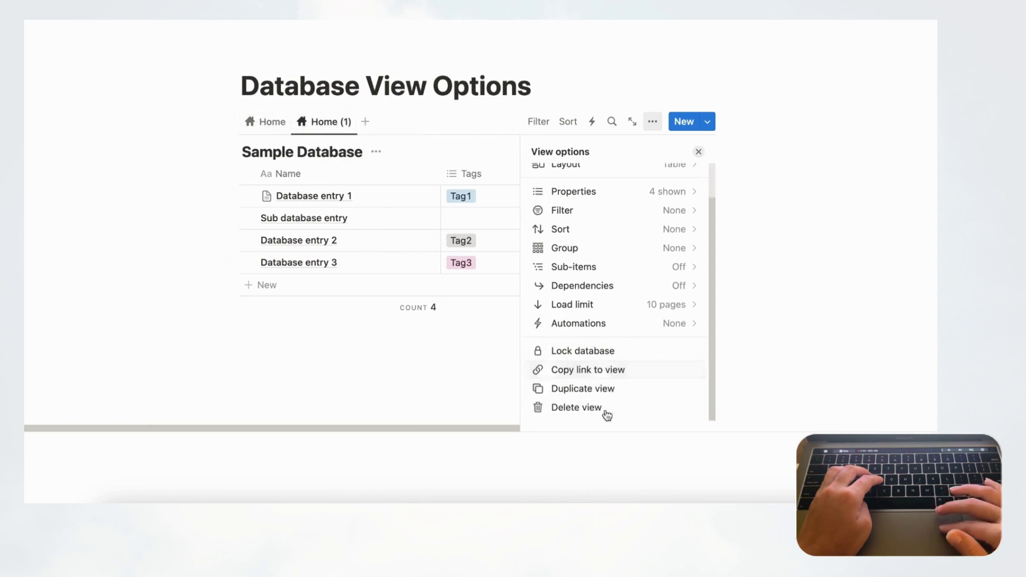
click(575, 411)
click(514, 246)
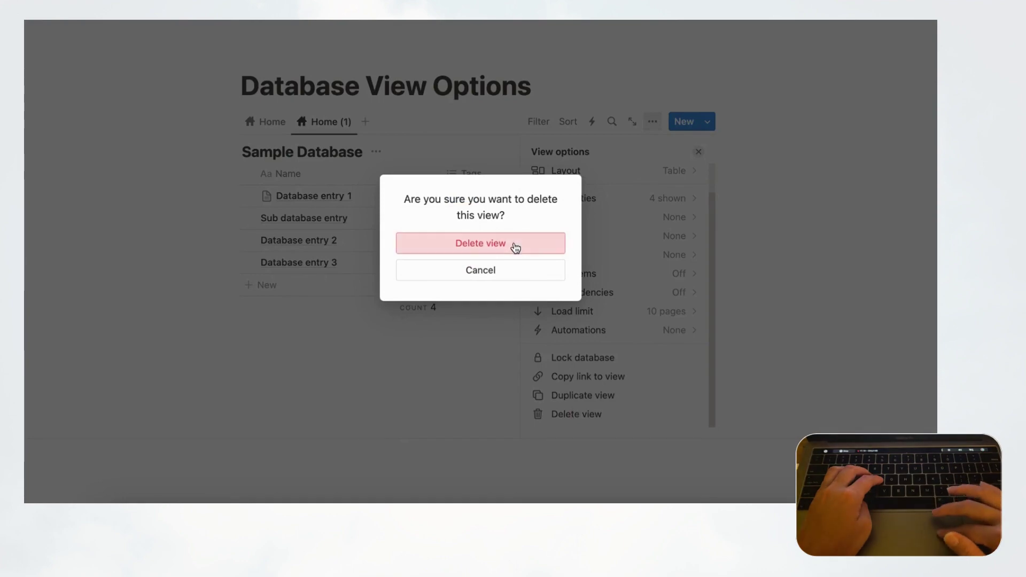